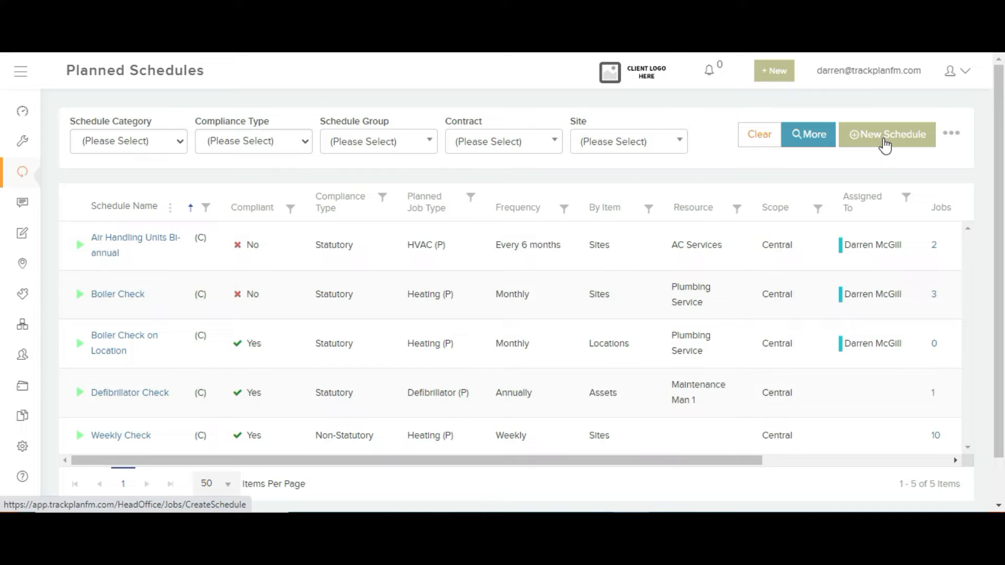
Create a new planned schedule named Fire Alarm Inspection with code Fire01 and compliance type Statutory.
click(893, 145)
click(211, 193)
text(Fir)
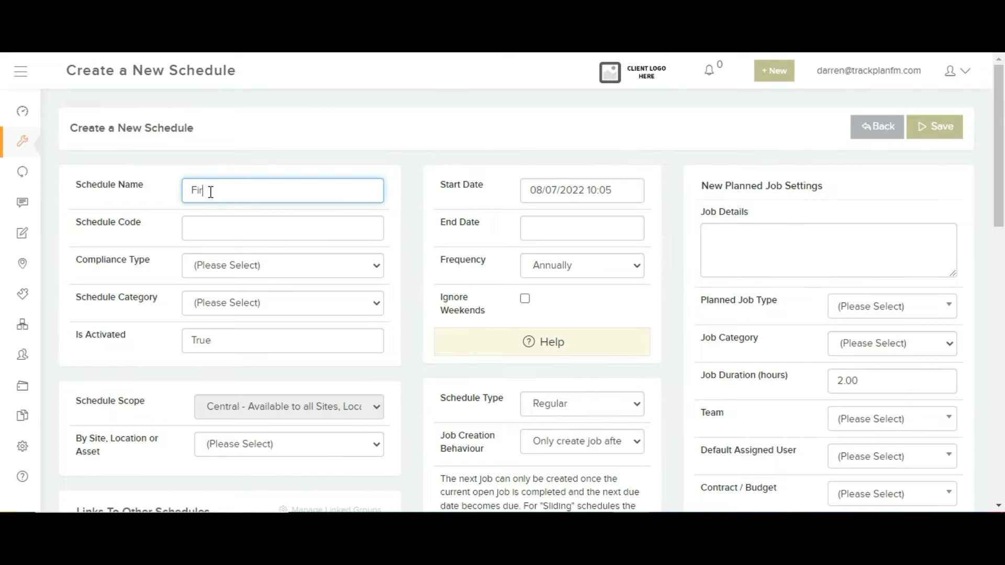
text(e Alarm Inspection)
click(228, 227)
text(Fire01)
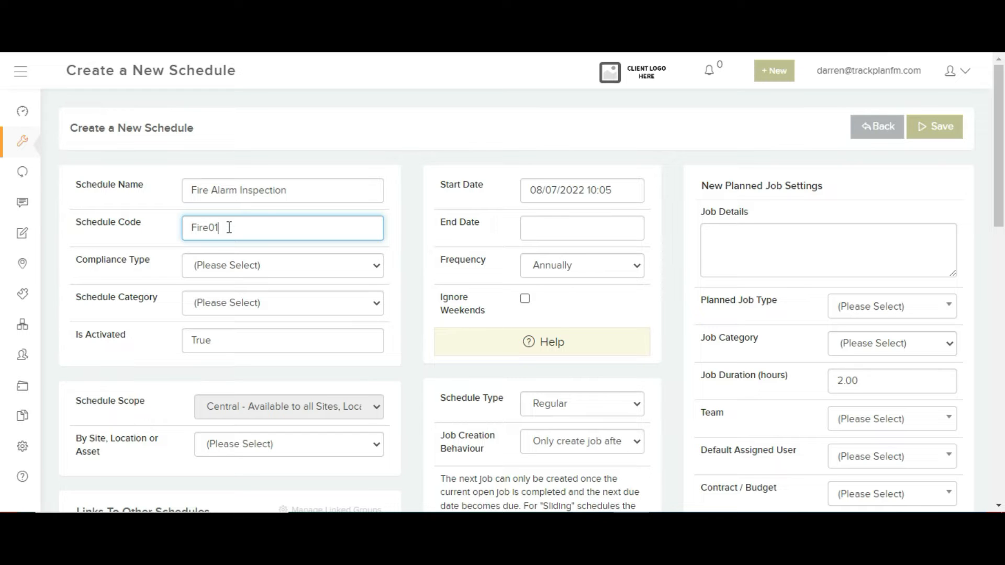
click(284, 262)
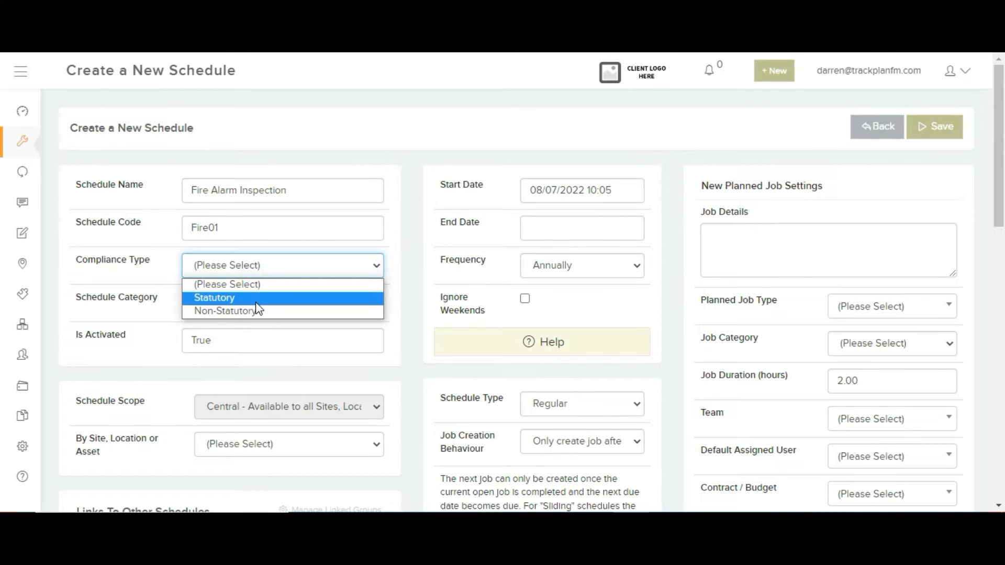
click(255, 299)
Set the schedule to apply By Asset.
scroll(287, 292, down, 2)
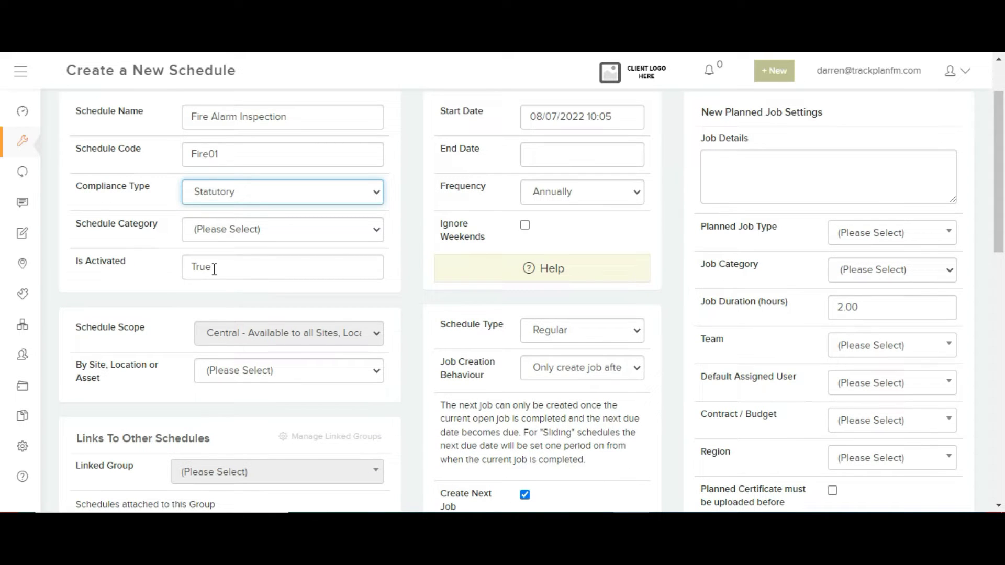
scroll(237, 272, down, 2)
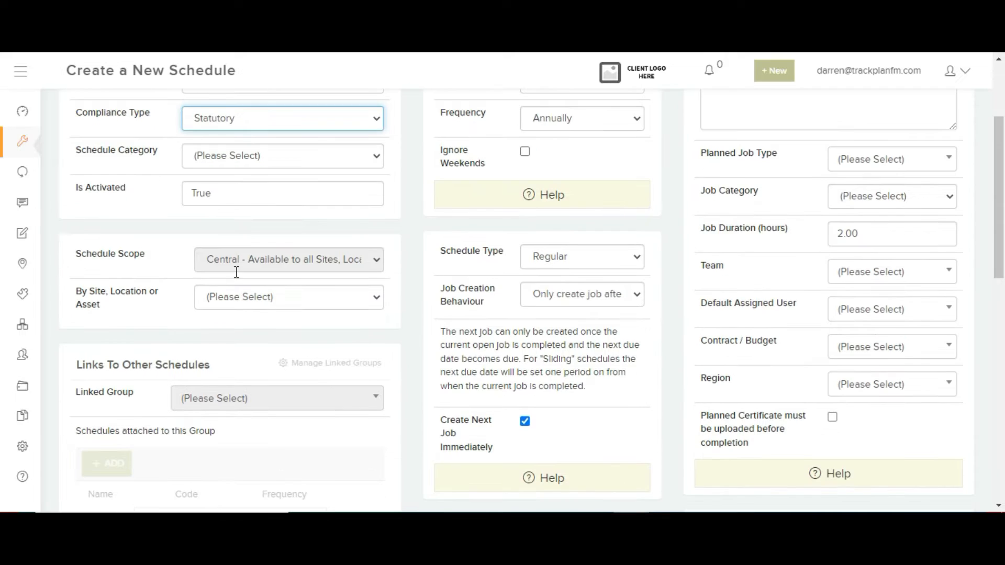
click(262, 301)
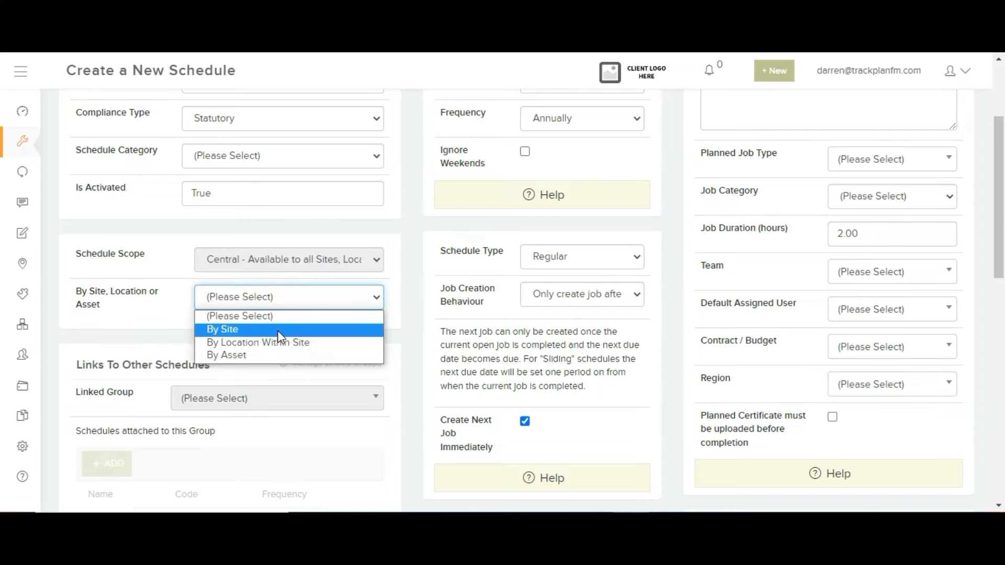
click(295, 352)
scroll(293, 354, down, 2)
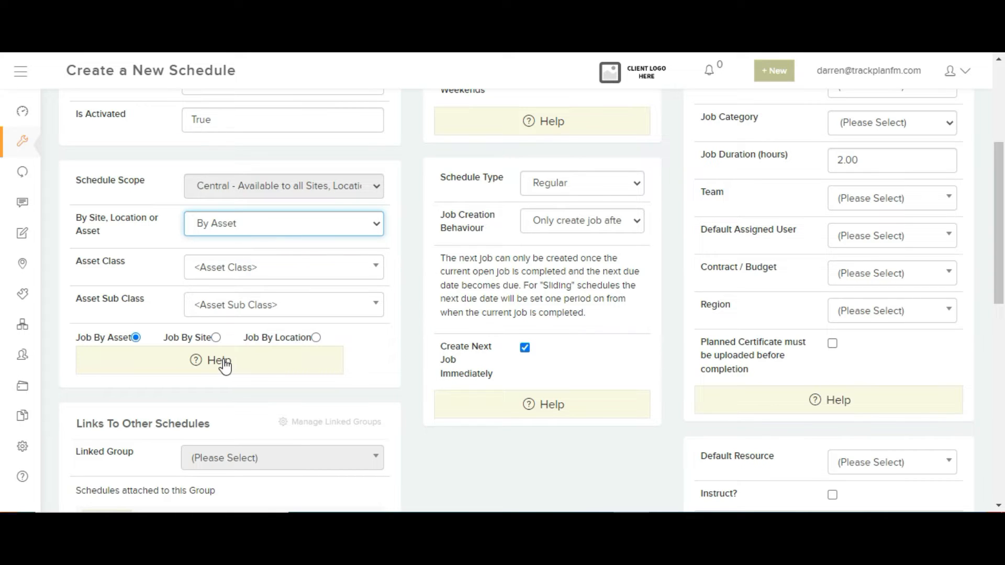
scroll(225, 367, up, 1)
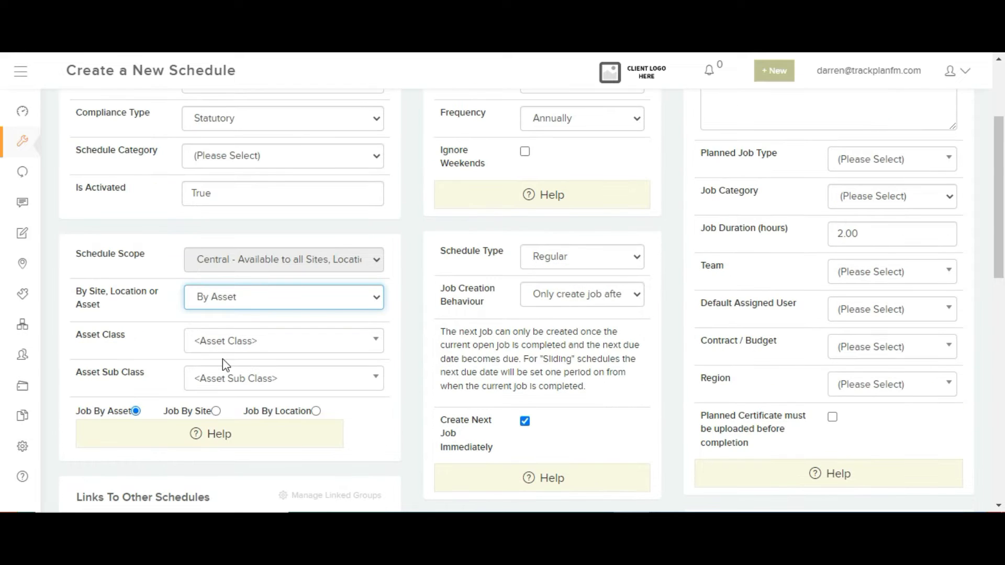
scroll(225, 365, down, 4)
drag(77, 202, 209, 226)
click(256, 226)
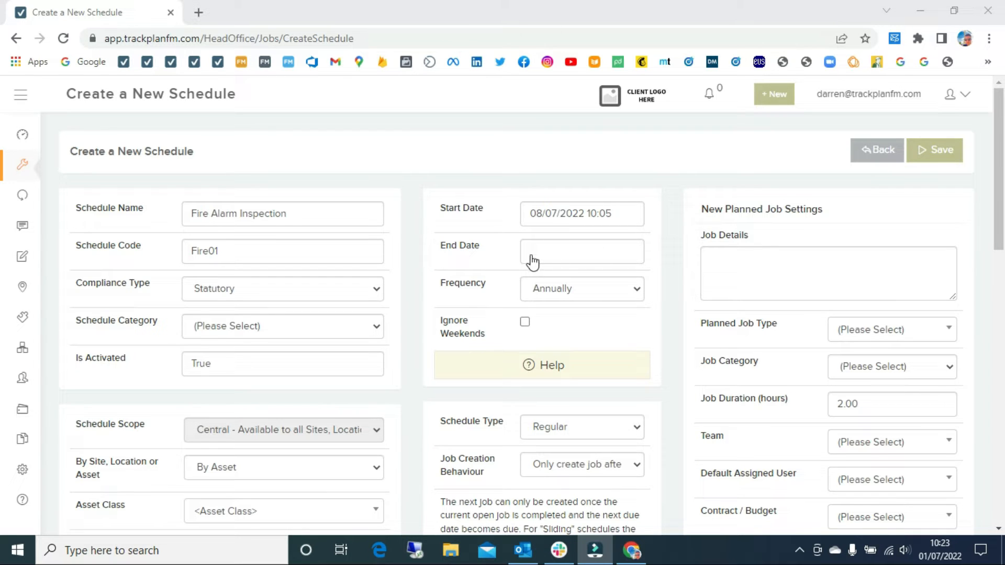
Keep the schedule's frequency at Annually and enable Ignore Weekends.
click(597, 289)
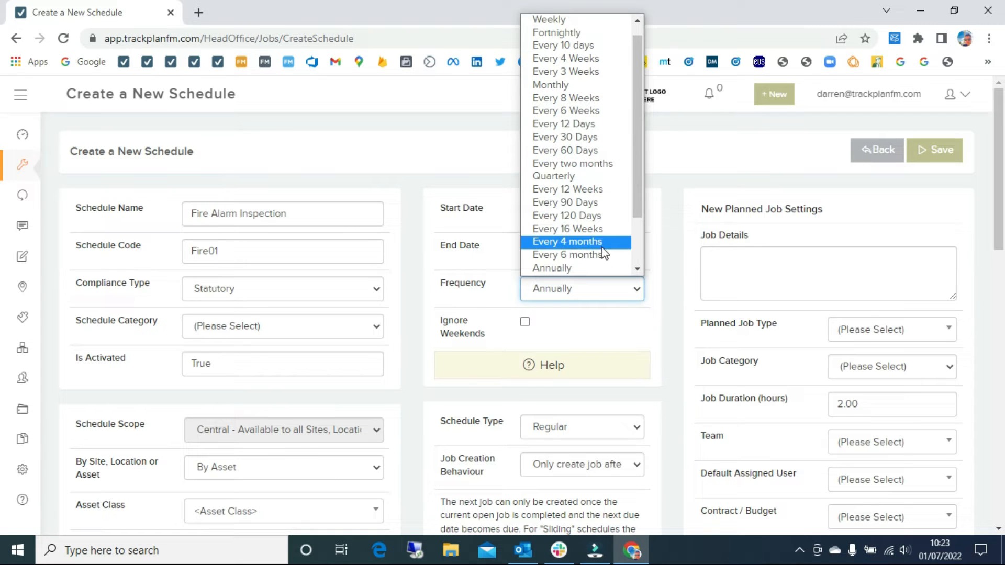
click(468, 263)
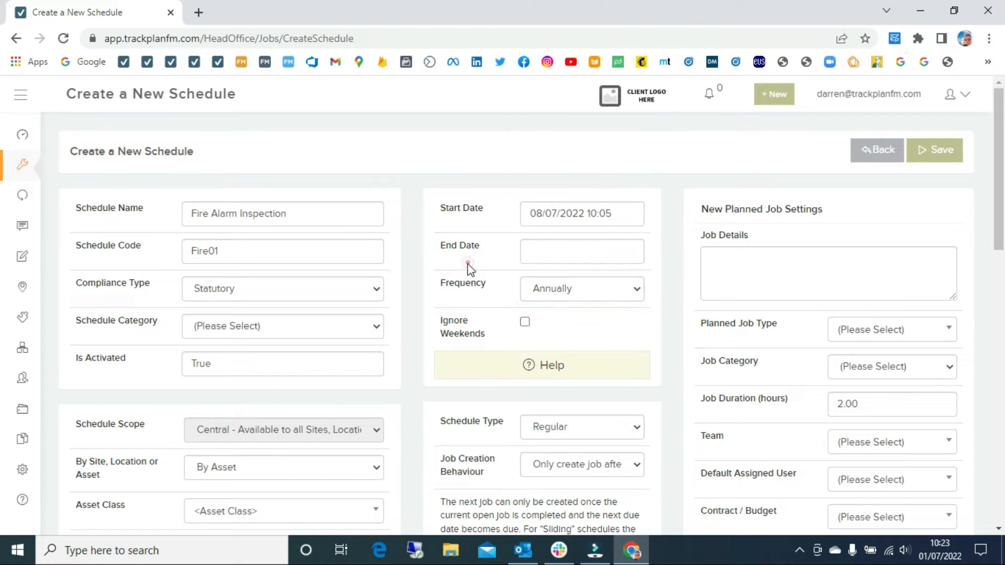
click(526, 323)
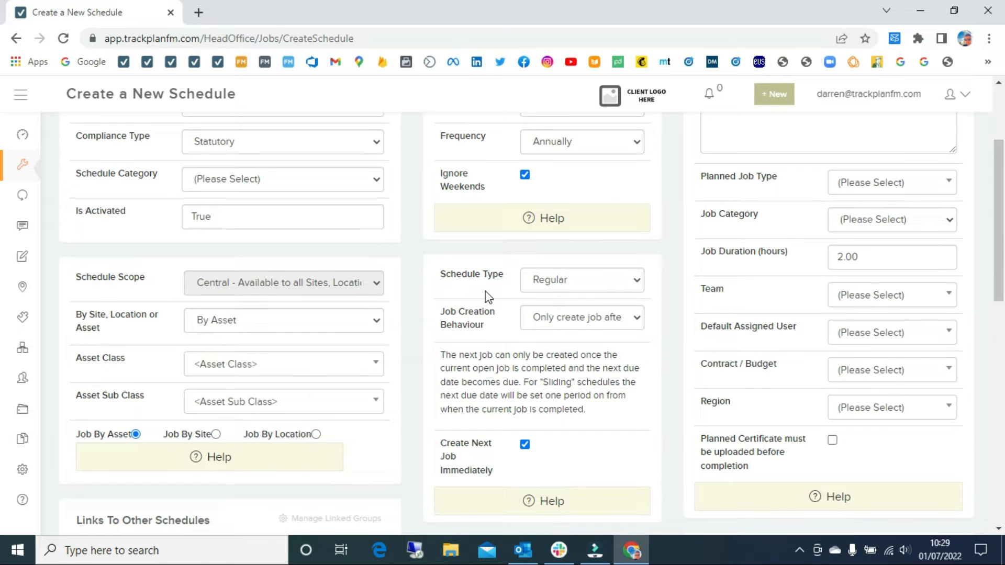
Examine the available options for the schedule type and the job creation behaviour.
scroll(485, 291, down, 1)
triple_click(441, 202)
click(590, 210)
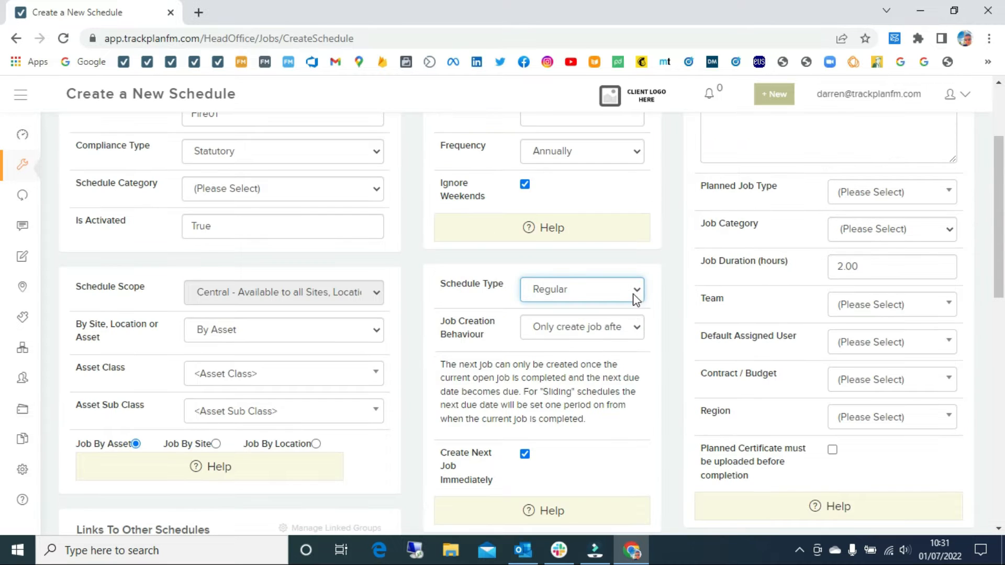
click(634, 289)
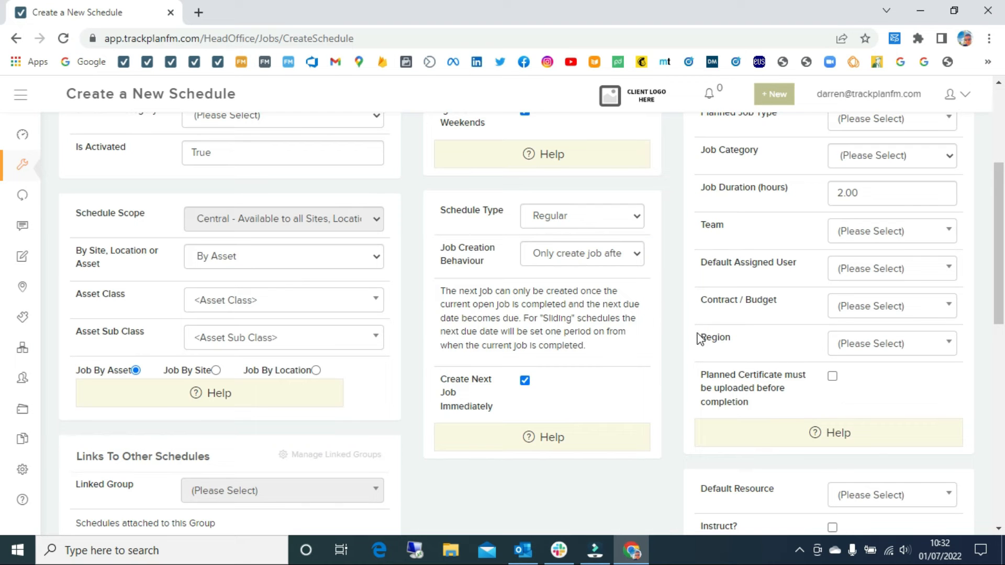
click(629, 260)
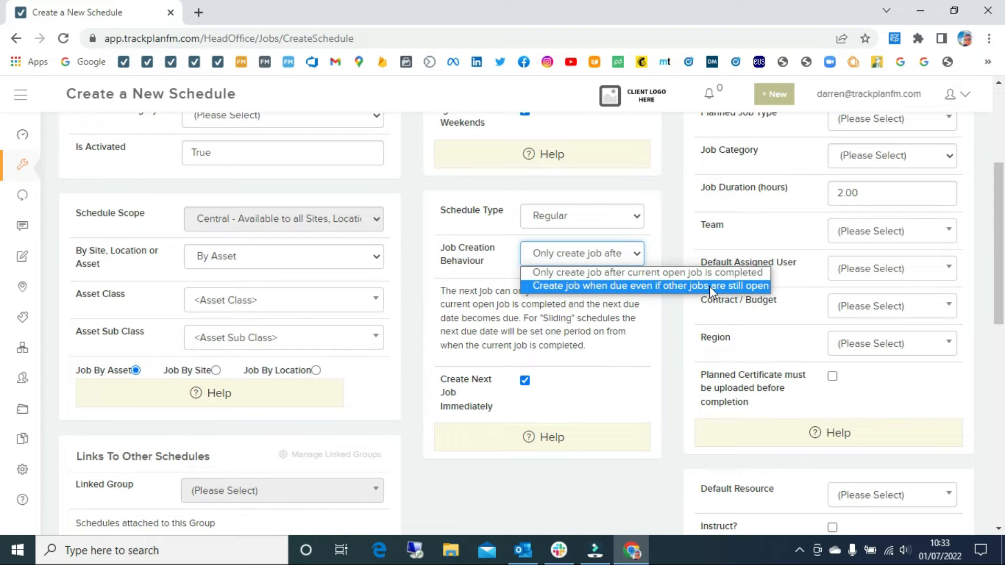
click(676, 304)
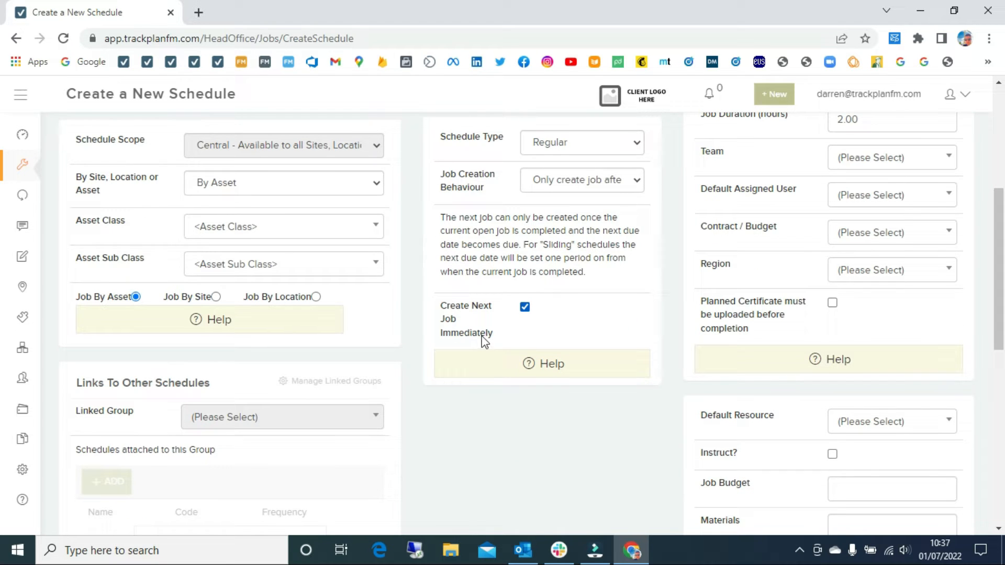
Turn off Create Next Job Immediately and have jobs created 14 days before they are due.
click(526, 307)
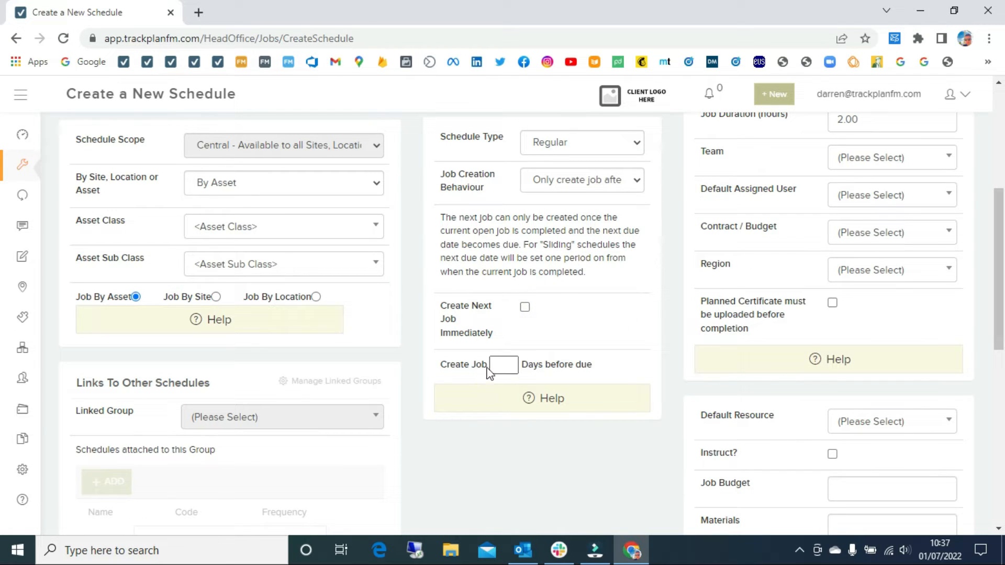
click(514, 366)
click(513, 367)
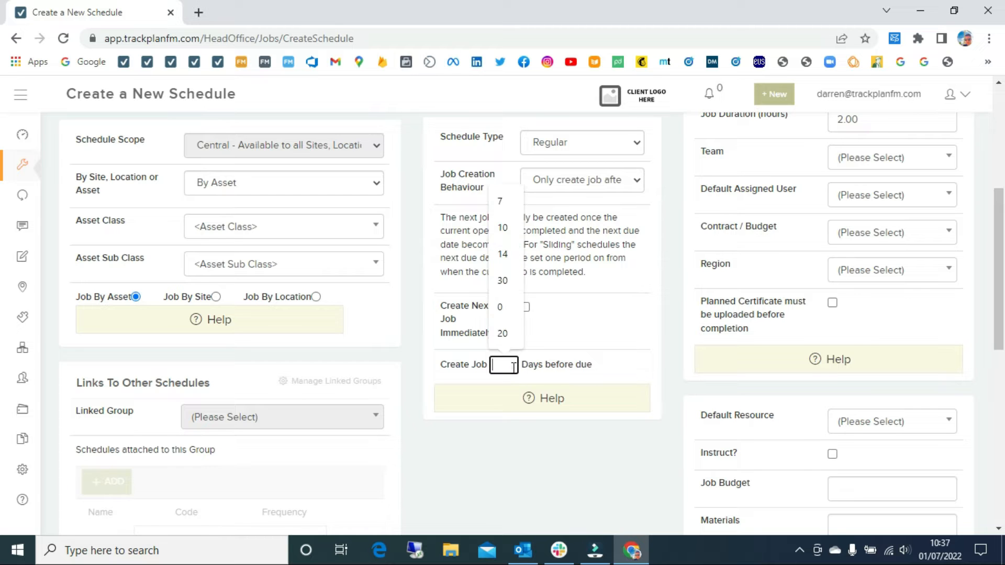
click(507, 253)
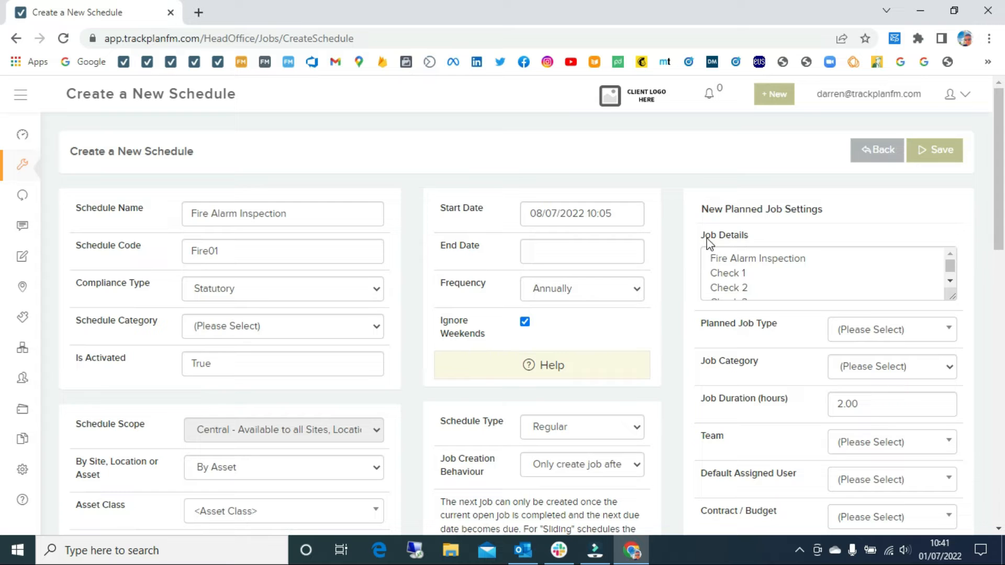
Set the planned job type to Alarms (P) and choose the default assigned user for the new jobs.
click(950, 281)
click(951, 281)
click(886, 328)
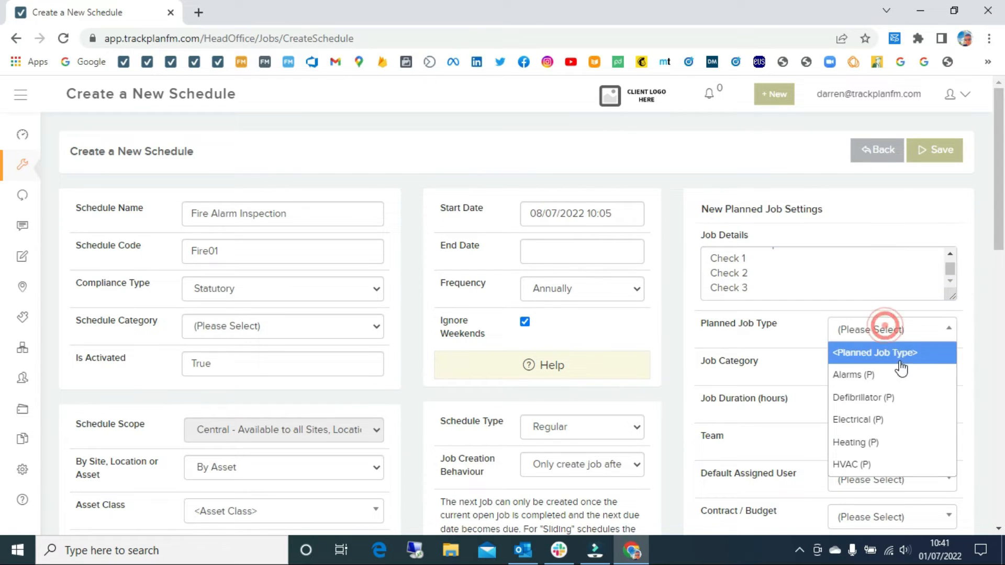
click(890, 375)
scroll(727, 323, down, 1)
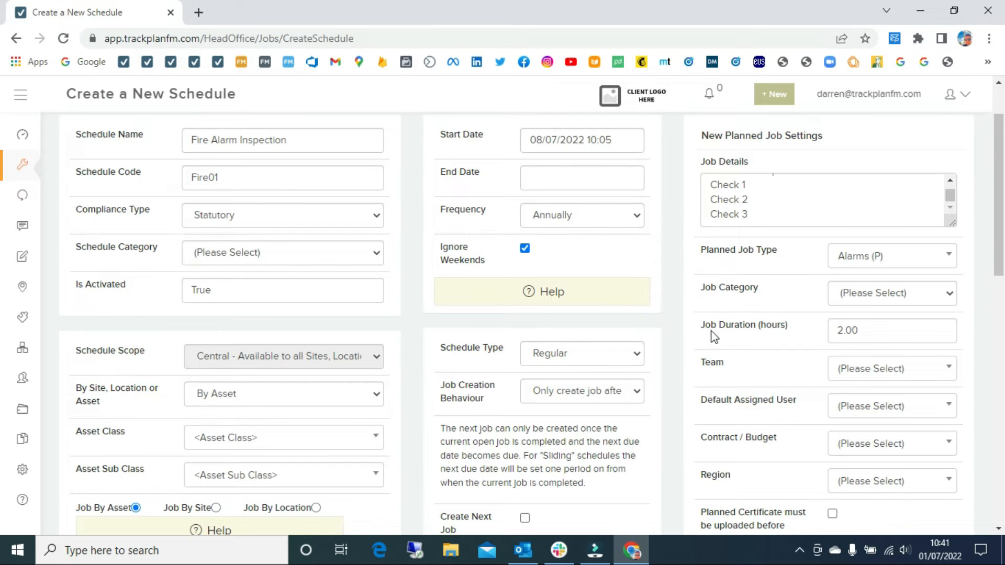
scroll(754, 316, down, 1)
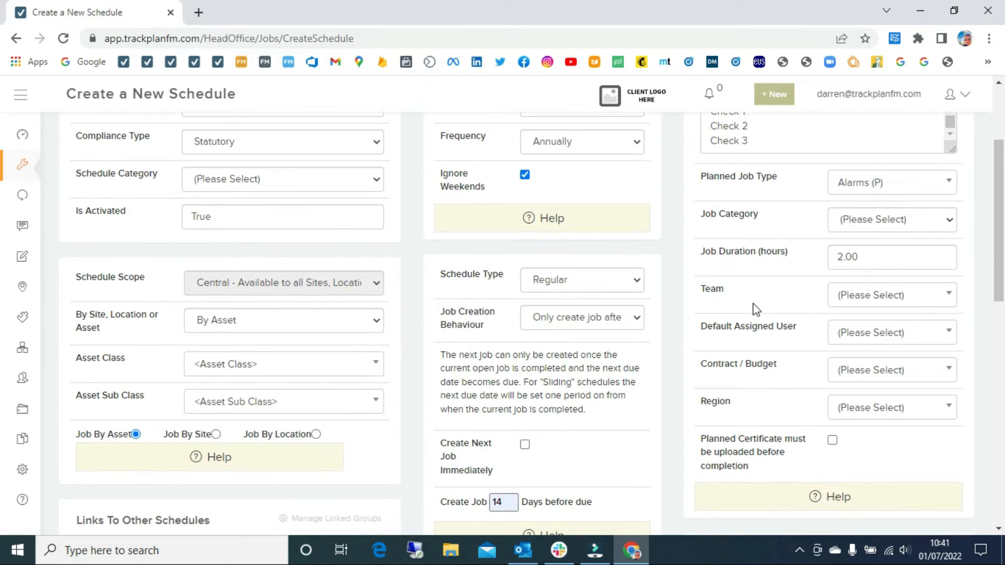
click(862, 332)
click(873, 378)
Assign AC Services as the default resource with Instruct and Send Email enabled, and save the schedule.
scroll(837, 418, down, 1)
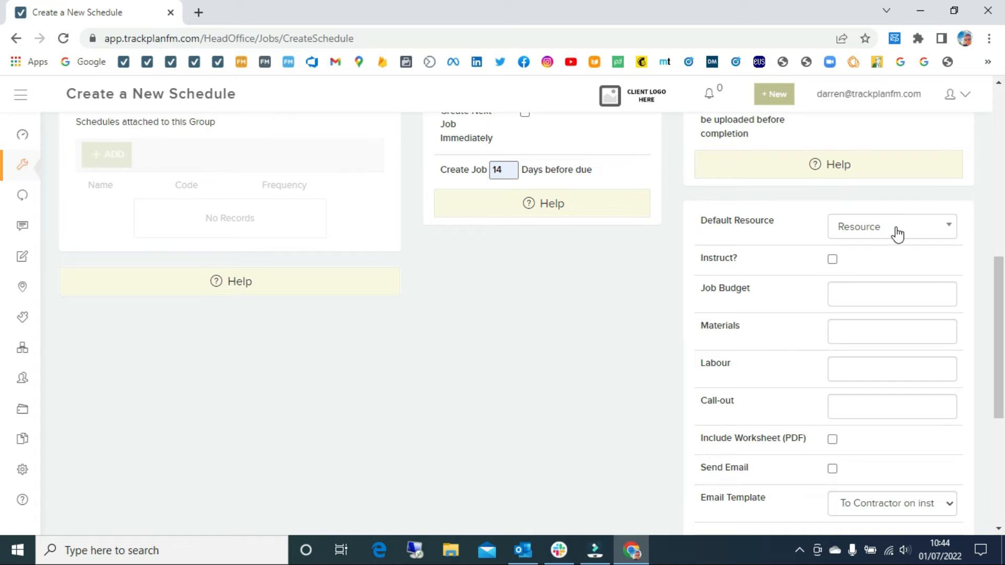
click(898, 234)
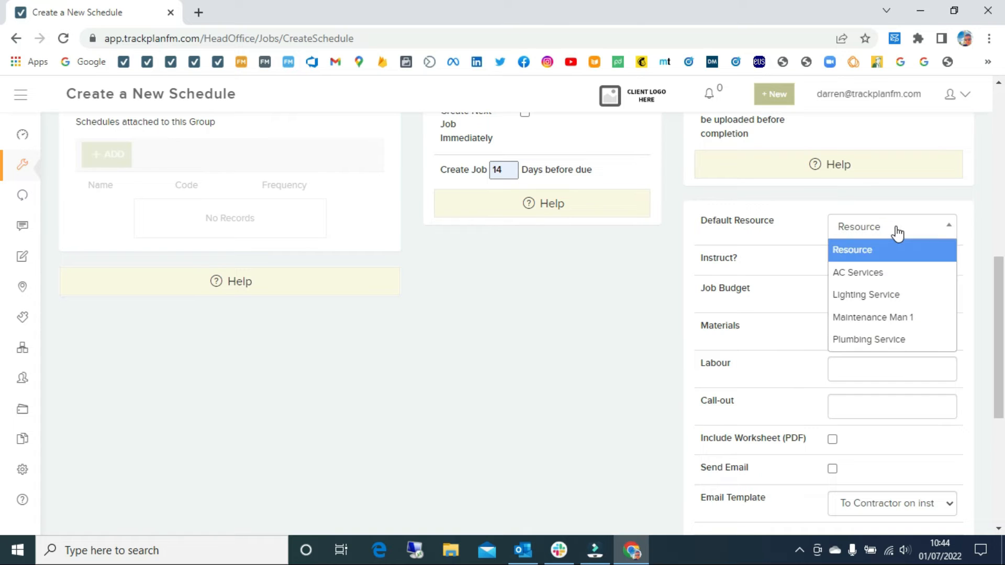
click(892, 282)
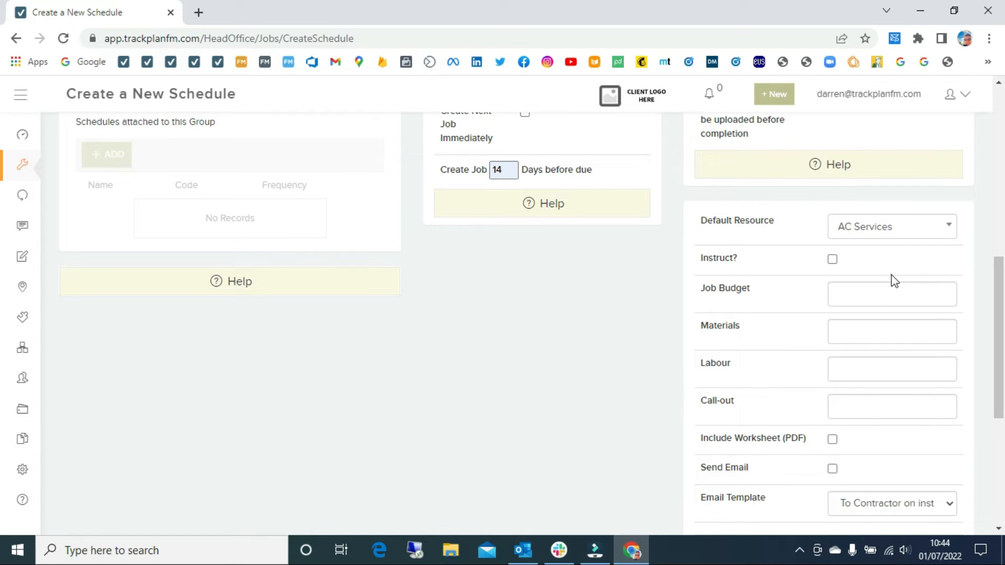
click(832, 260)
click(832, 469)
scroll(778, 476, down, 1)
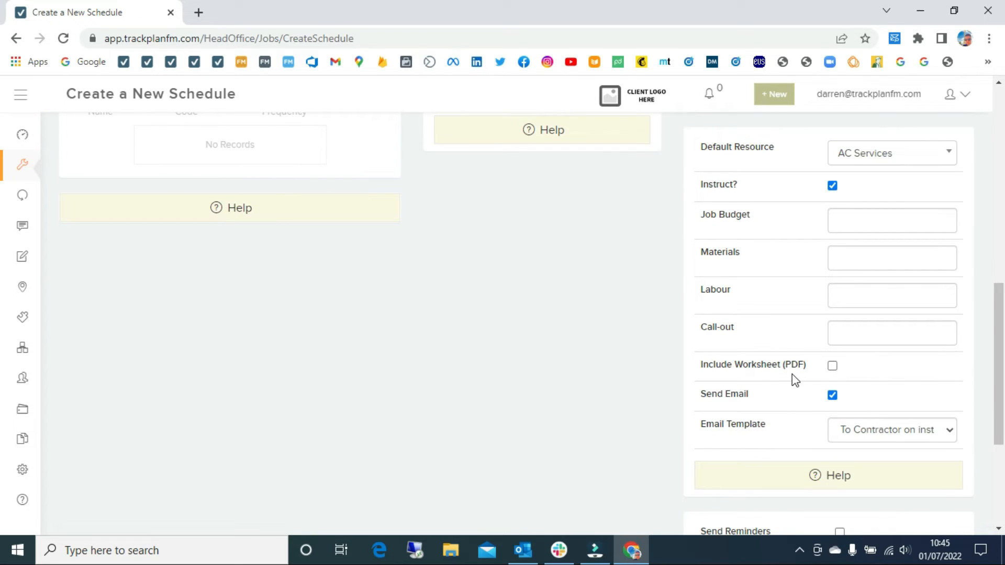
scroll(793, 380, up, 1)
scroll(795, 381, down, 4)
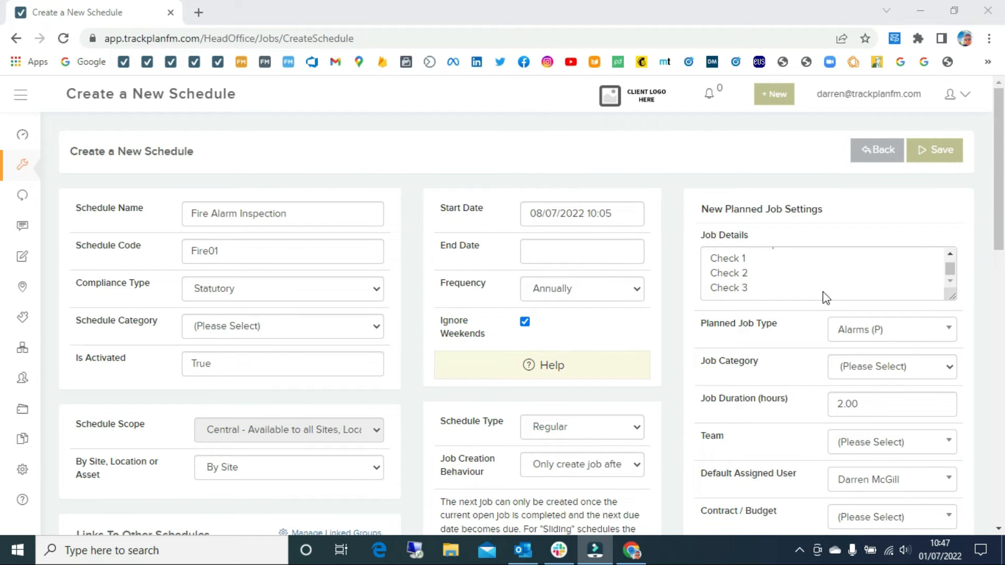
click(939, 152)
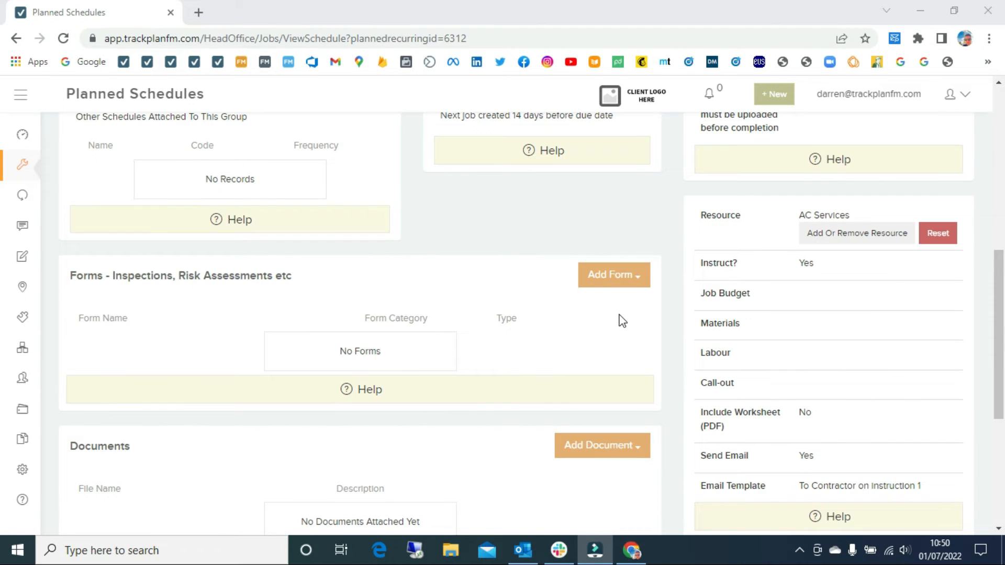
Attach the existing Risk Assessment job form to the Fire Alarm Inspection schedule.
click(640, 280)
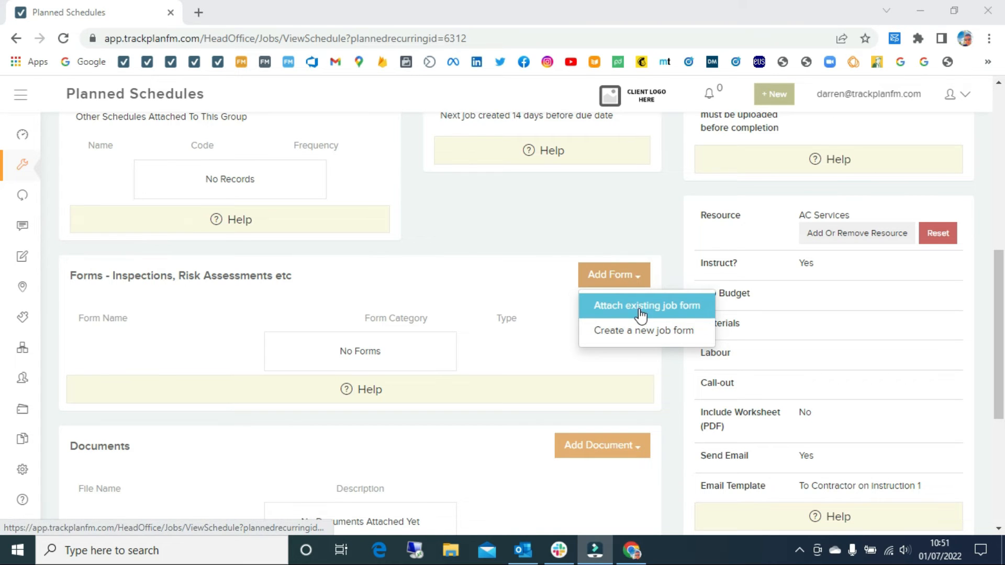
click(642, 308)
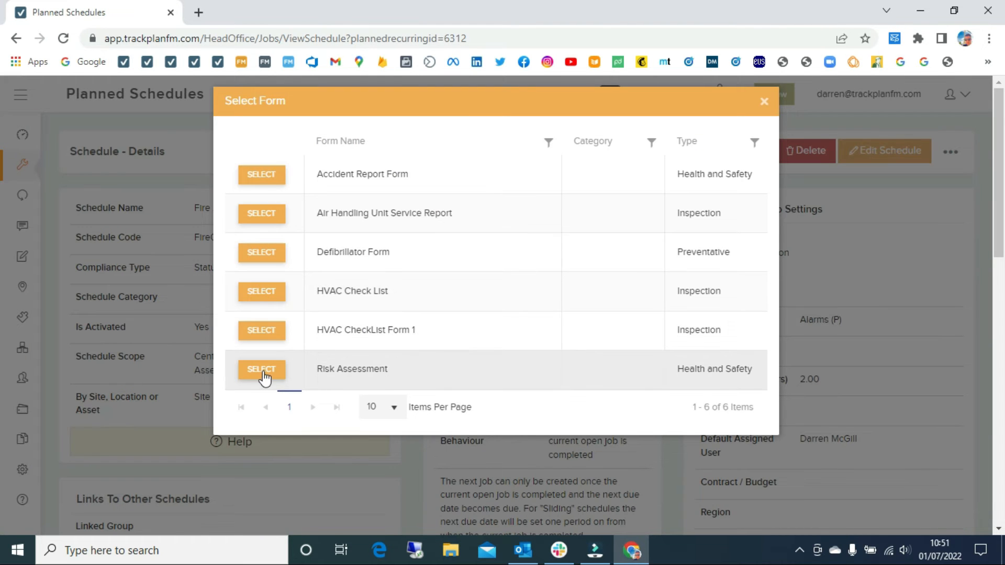
click(259, 369)
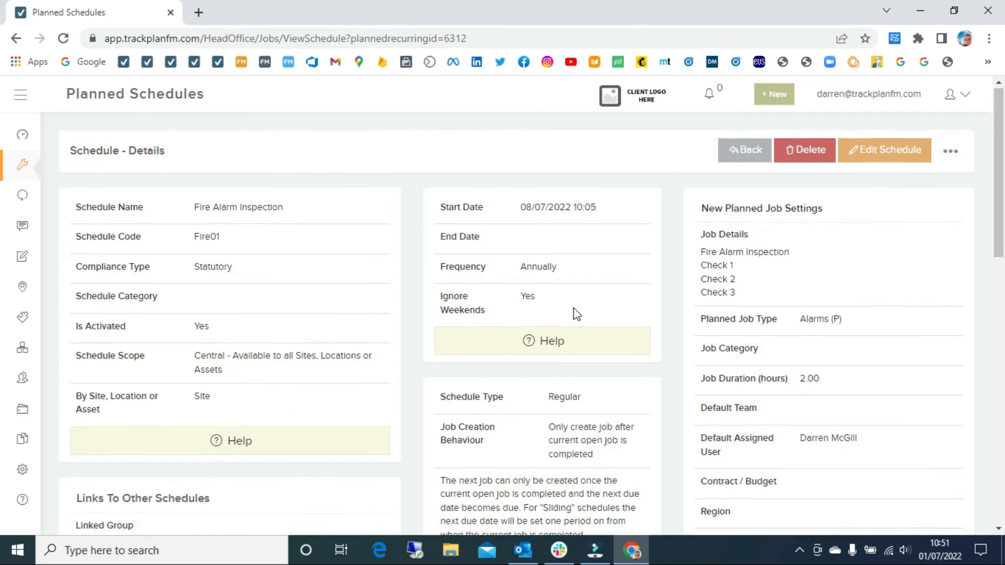
Attach procedure document.docx to the schedule's documents and return to the list of planned schedules.
scroll(571, 319, down, 7)
scroll(570, 315, down, 5)
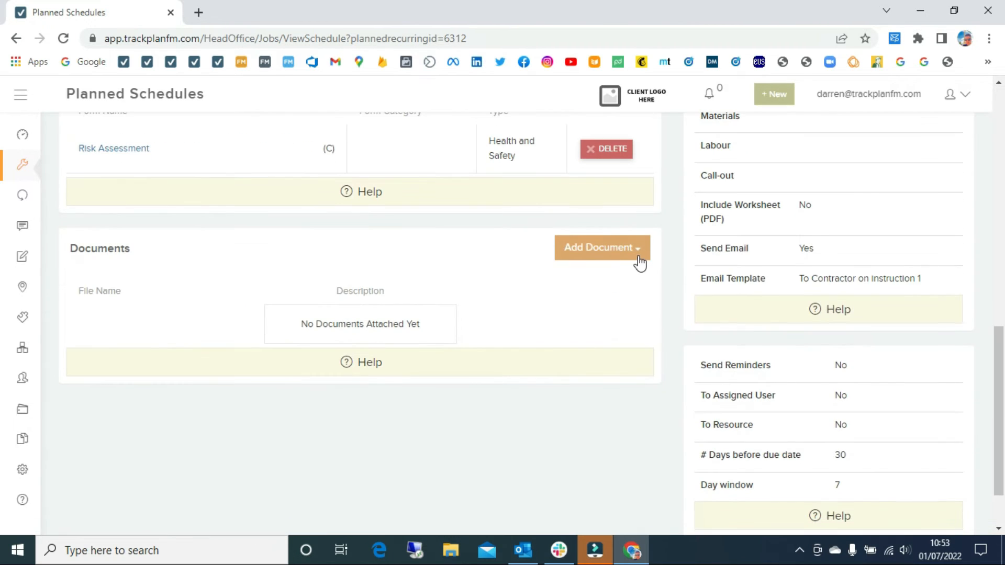
click(640, 258)
click(632, 304)
click(366, 149)
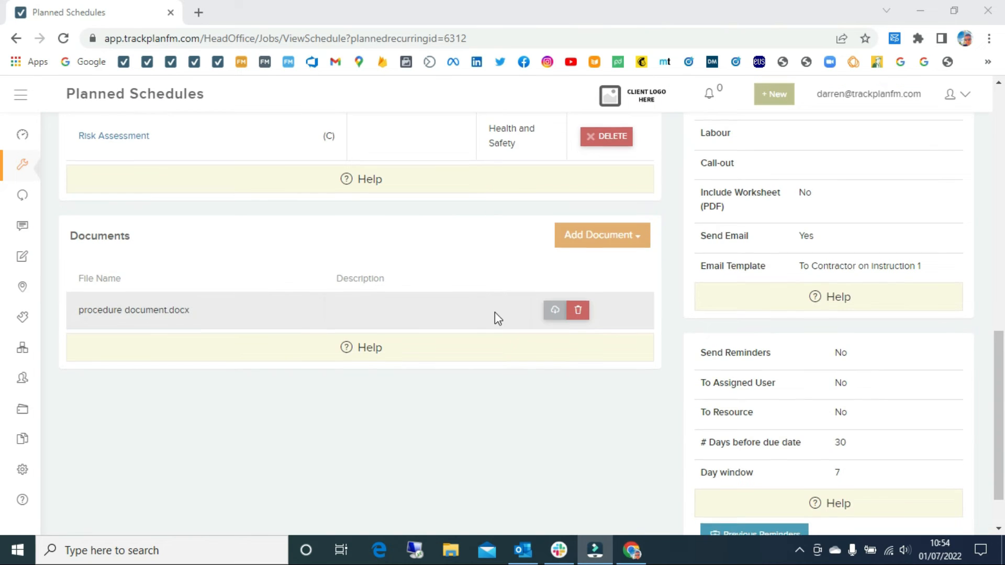
scroll(495, 312, up, 1)
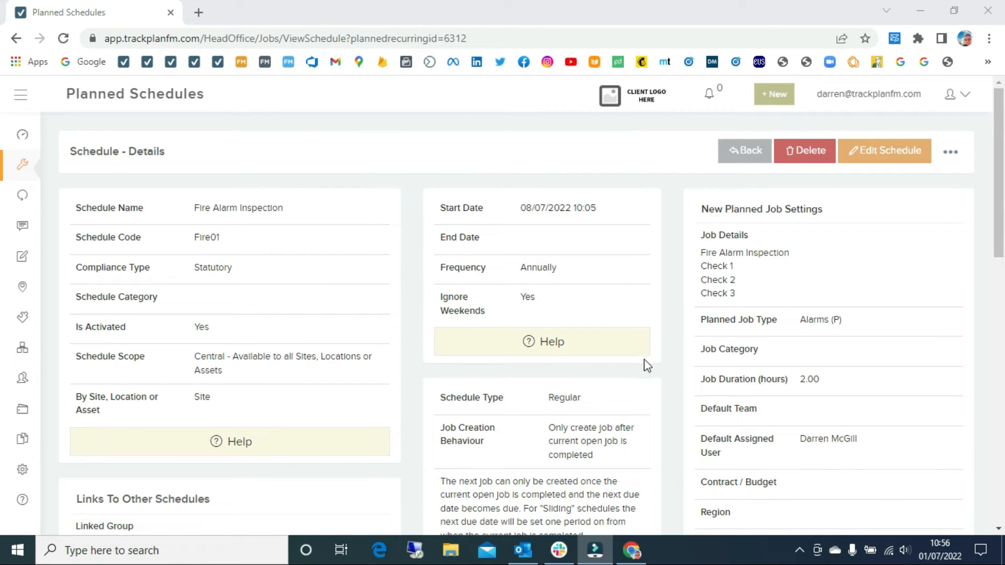
click(734, 155)
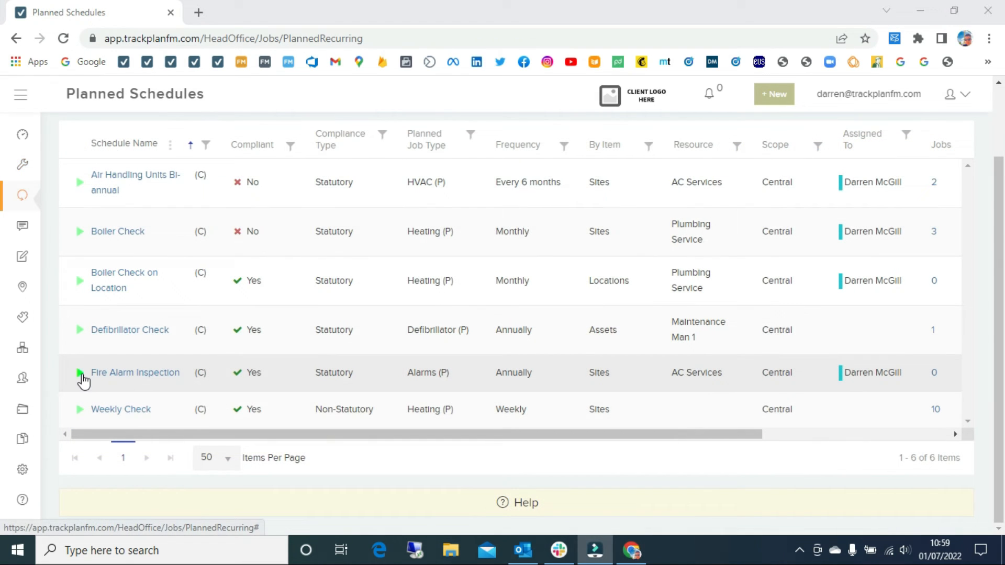
Allocate the 100 Bishopsgate site to the Fire Alarm Inspection schedule with the default due date, assigned user and resource.
click(80, 372)
scroll(272, 280, down, 1)
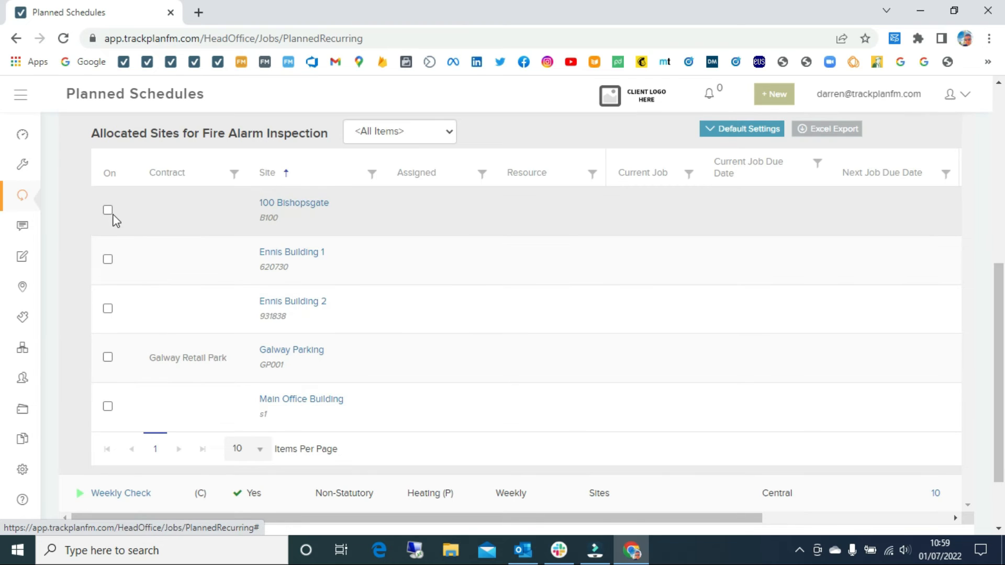
scroll(276, 285, up, 1)
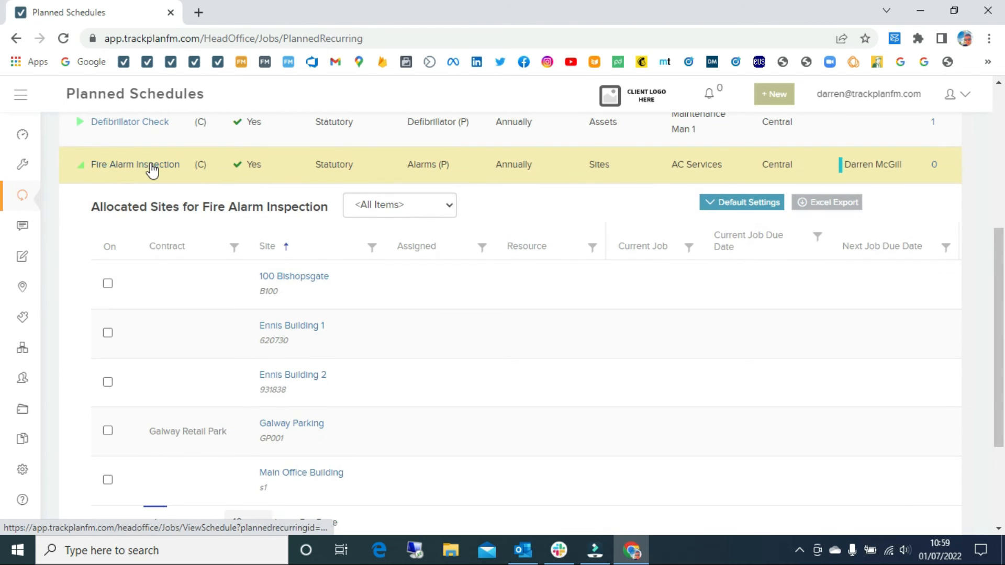
click(108, 284)
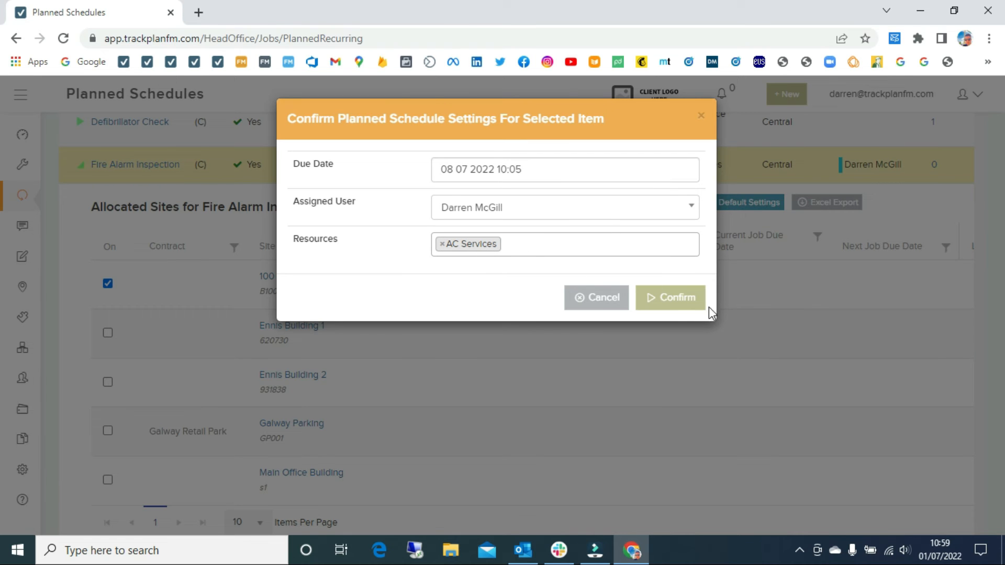
click(680, 302)
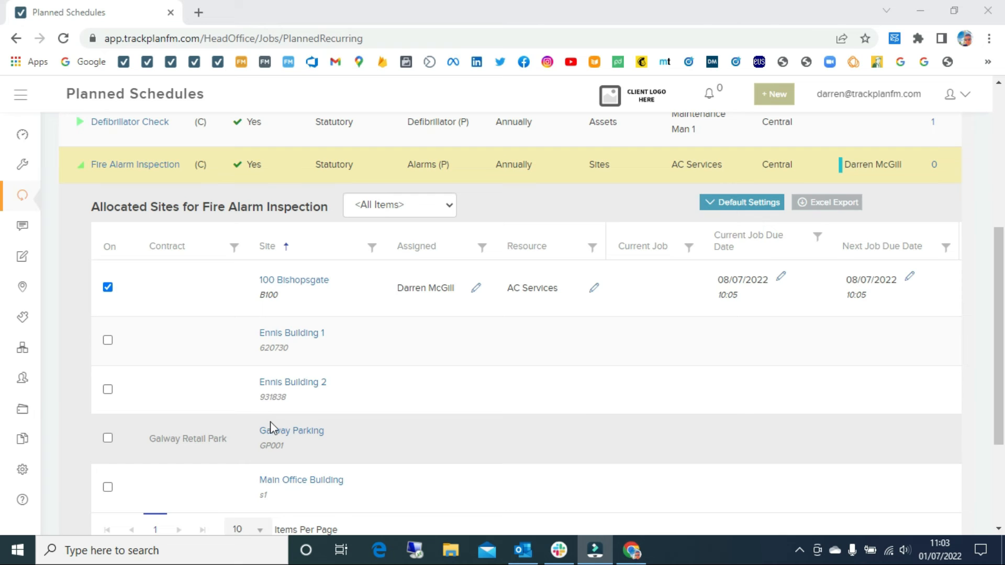
click(108, 340)
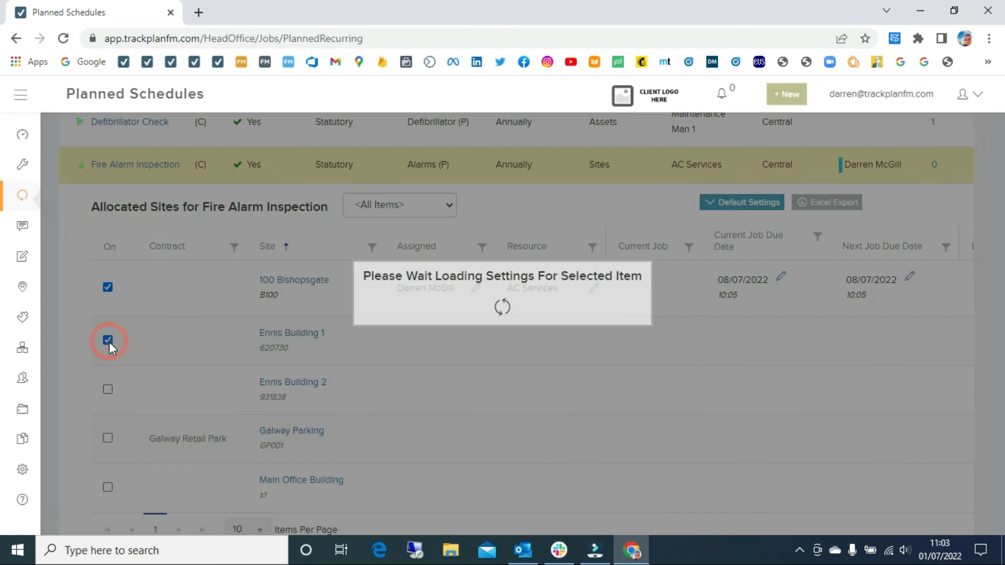
click(551, 175)
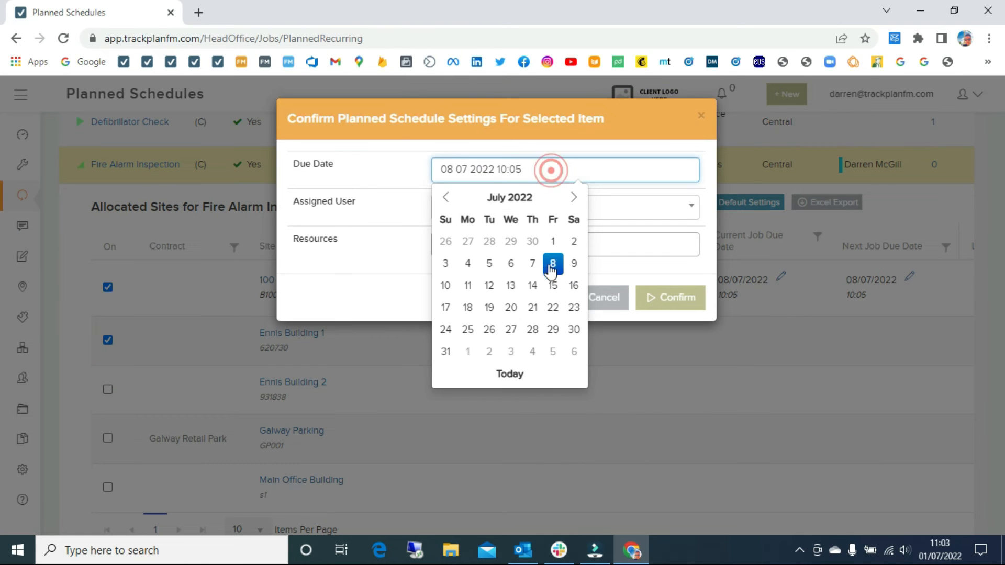
click(555, 285)
click(527, 266)
click(530, 263)
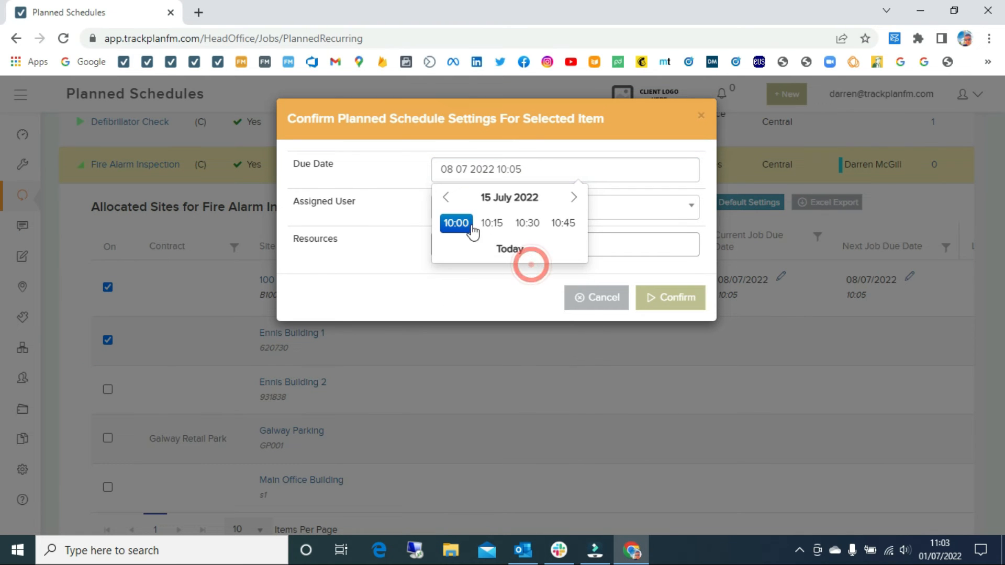
click(457, 221)
Choose a different assigned user for Ennis Building 1, replace its resource with Plumbing Service, and confirm the settings.
click(555, 205)
click(504, 271)
click(442, 244)
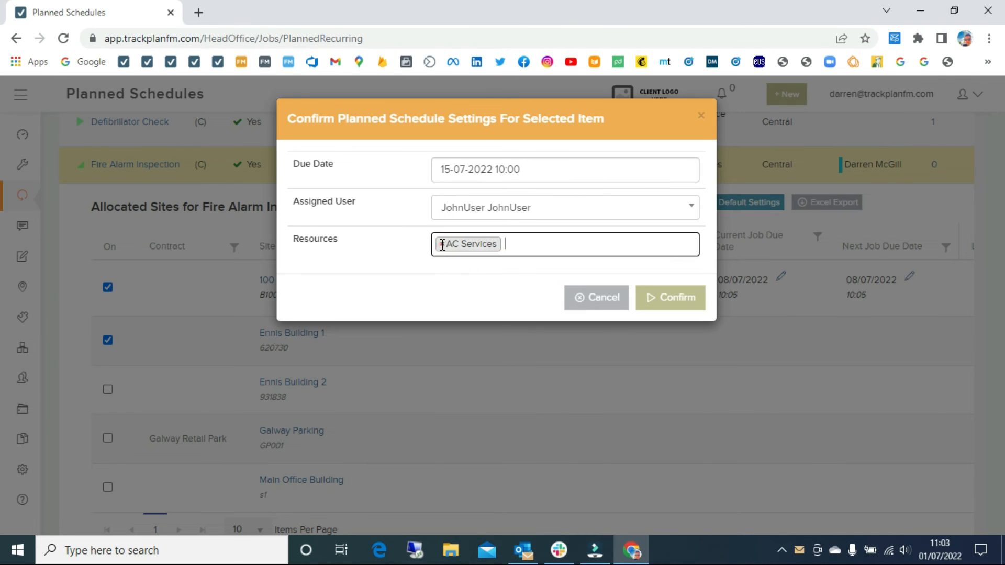
click(491, 334)
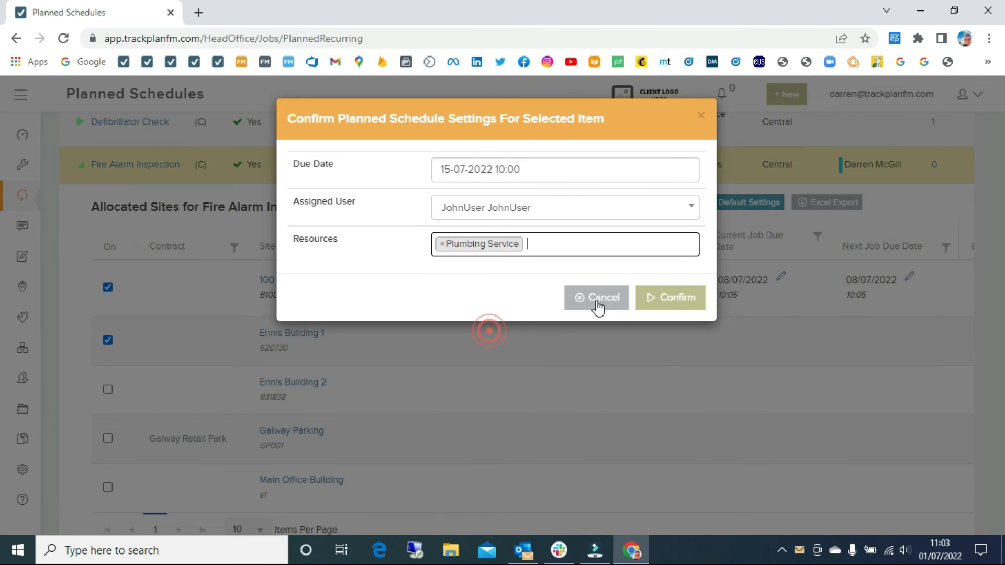
click(669, 298)
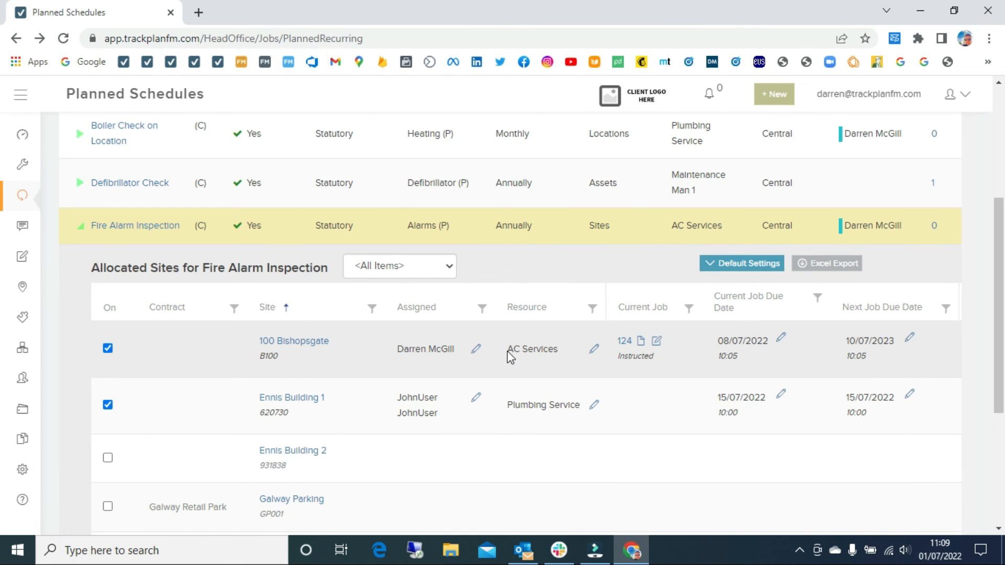
Open the current job for 100 Bishopsgate and review its documents, forms, job details and schedule information.
click(626, 342)
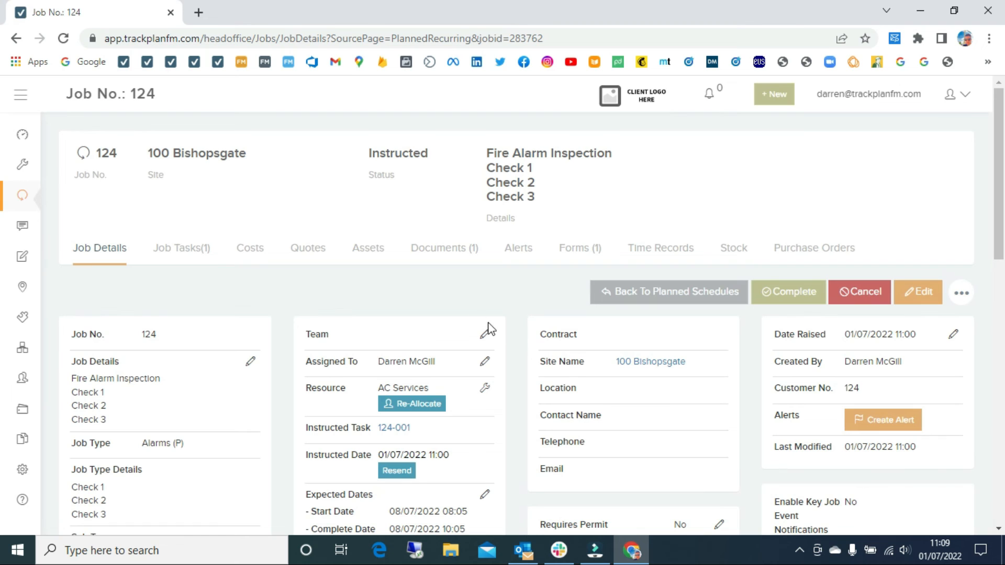
click(441, 251)
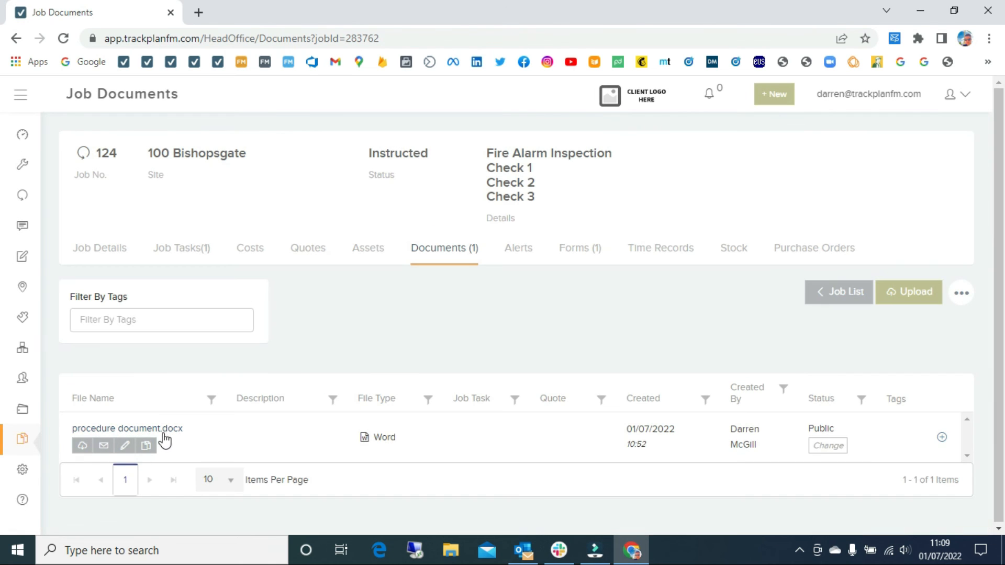
click(579, 248)
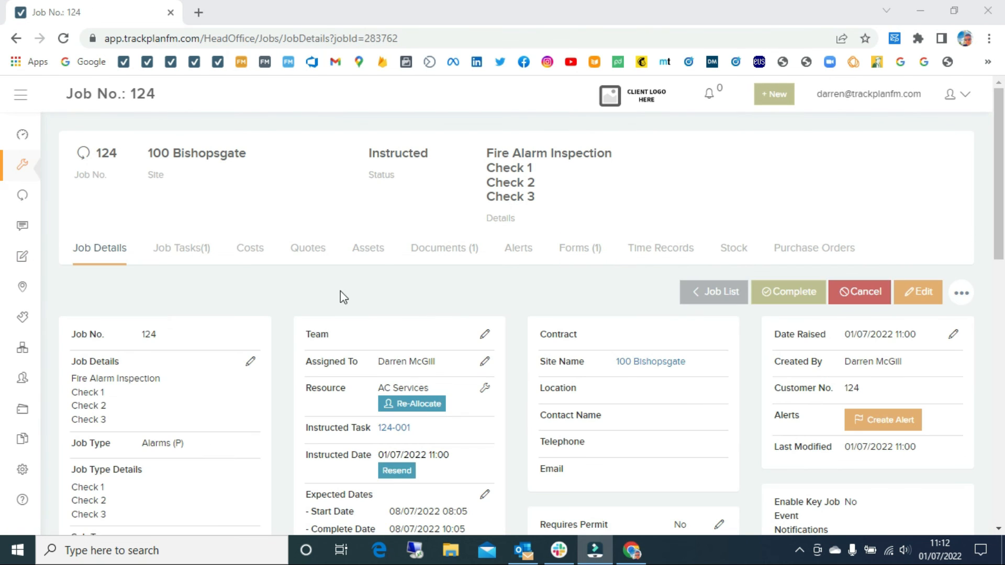
scroll(296, 330, down, 2)
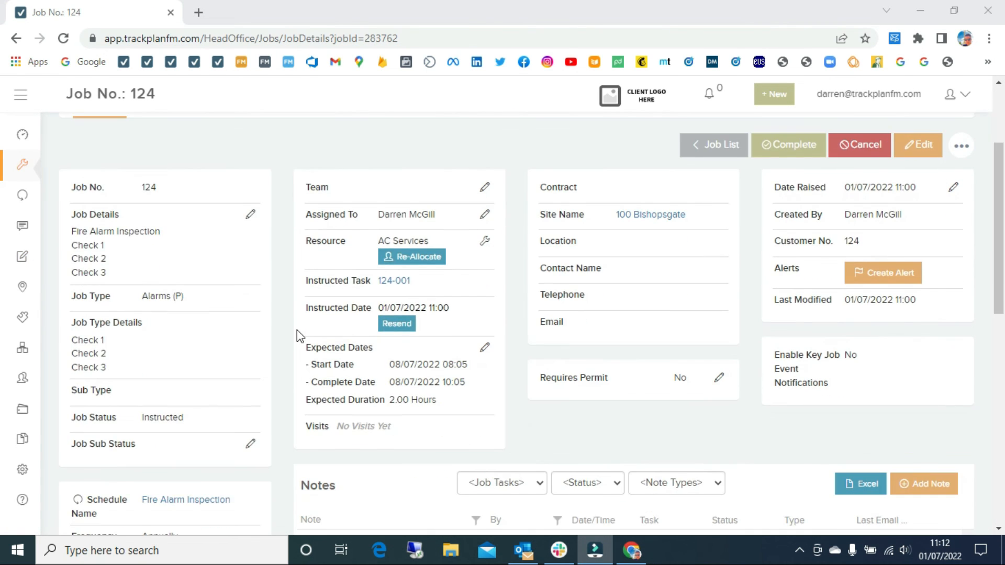
scroll(297, 330, down, 5)
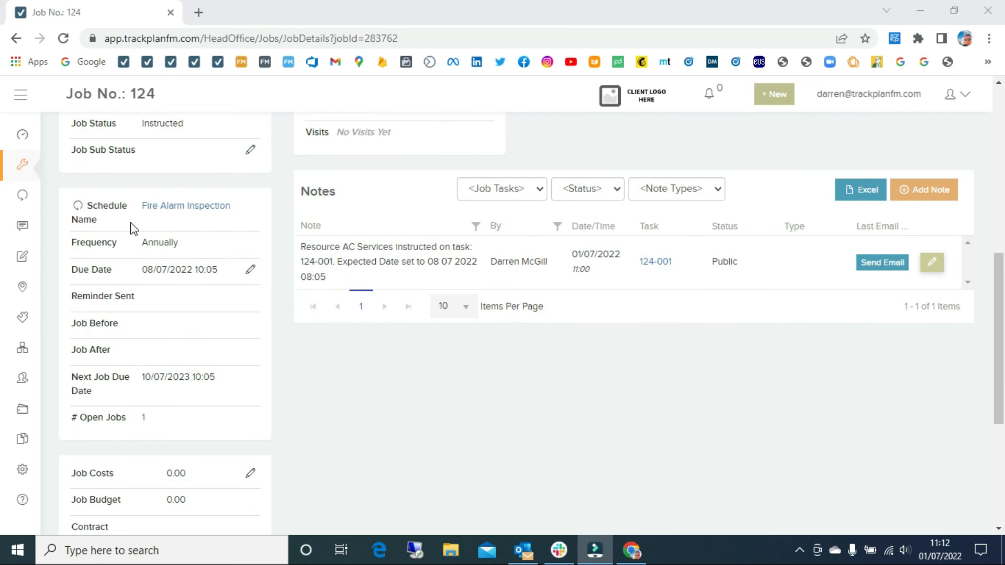